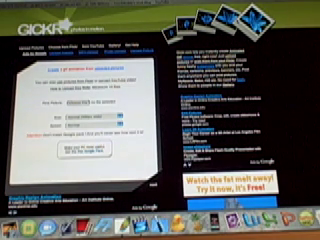
- Hide the browser and attach four iPhone home-screen theme screenshots to Gickr's file slots
key(F11)
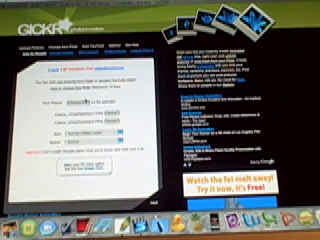
click(80, 101)
click(140, 12)
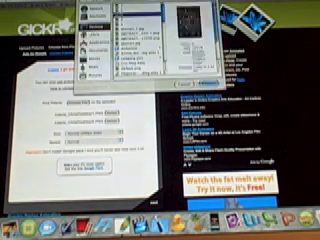
click(208, 83)
click(80, 101)
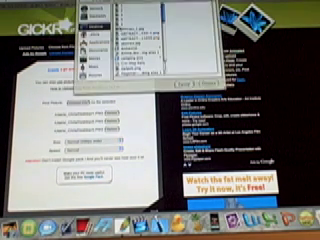
click(208, 83)
click(80, 101)
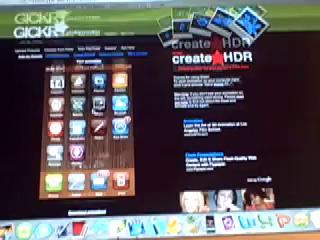
scroll(160, 110, down, 3)
scroll(160, 110, up, 3)
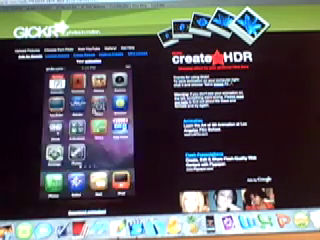